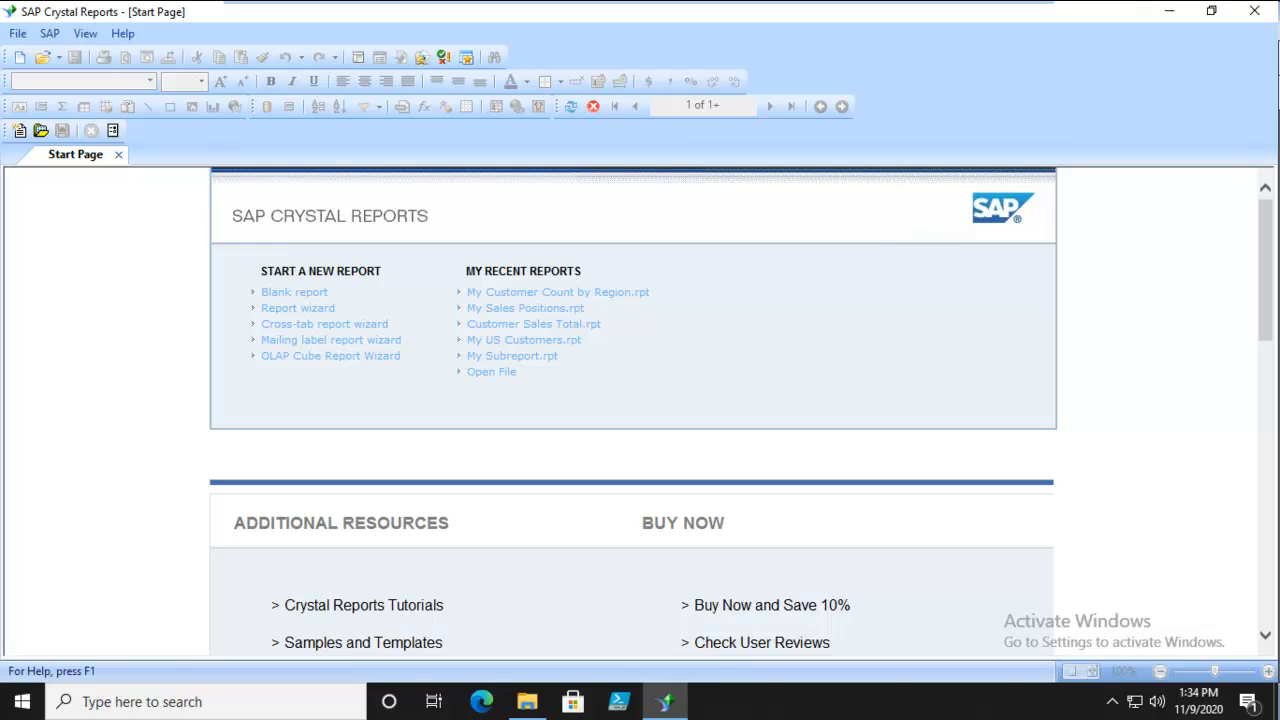
Create a blank report and start a new SQL command on the xtreme_1 connection.
left_click(298, 292)
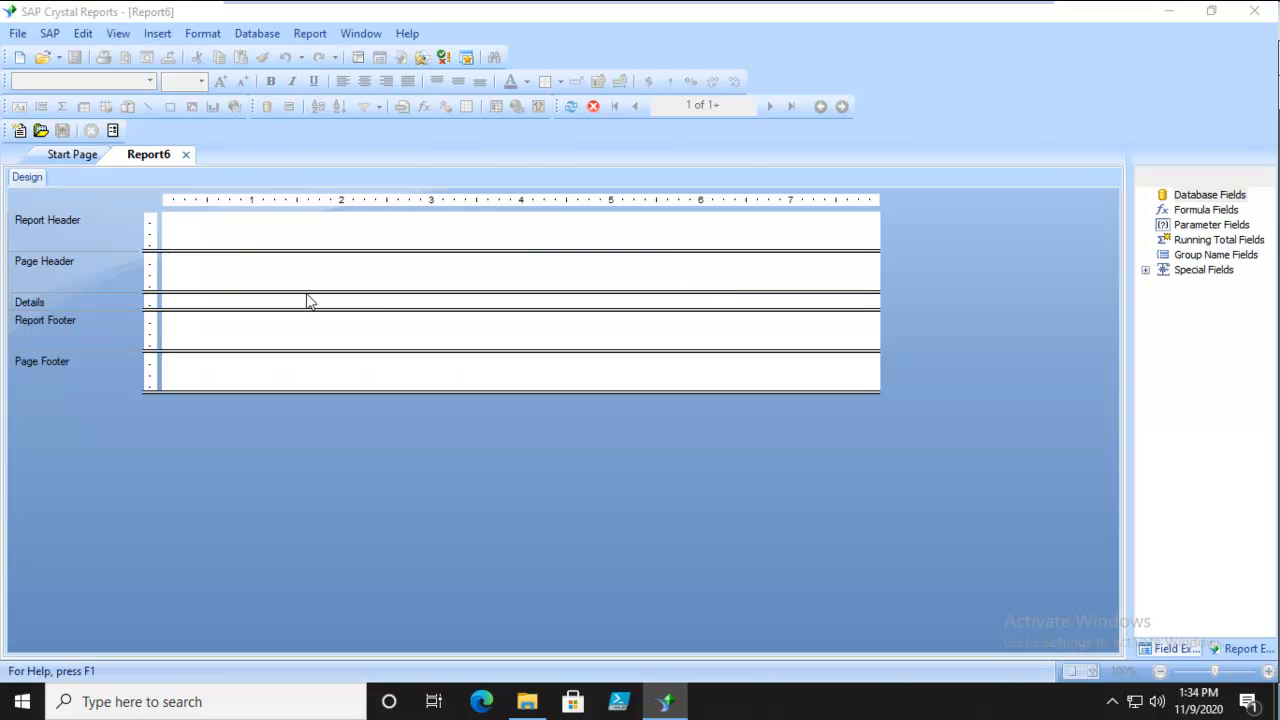
left_click_drag(594, 338, 594, 298)
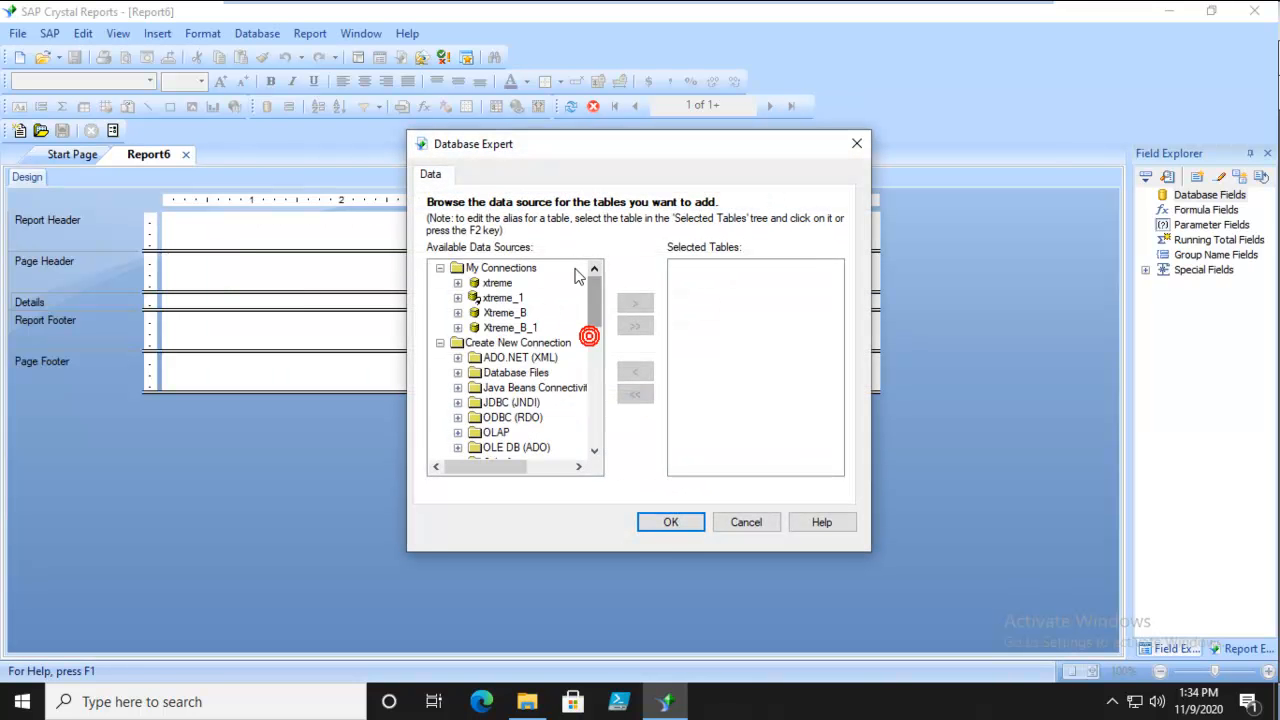
left_click(458, 297)
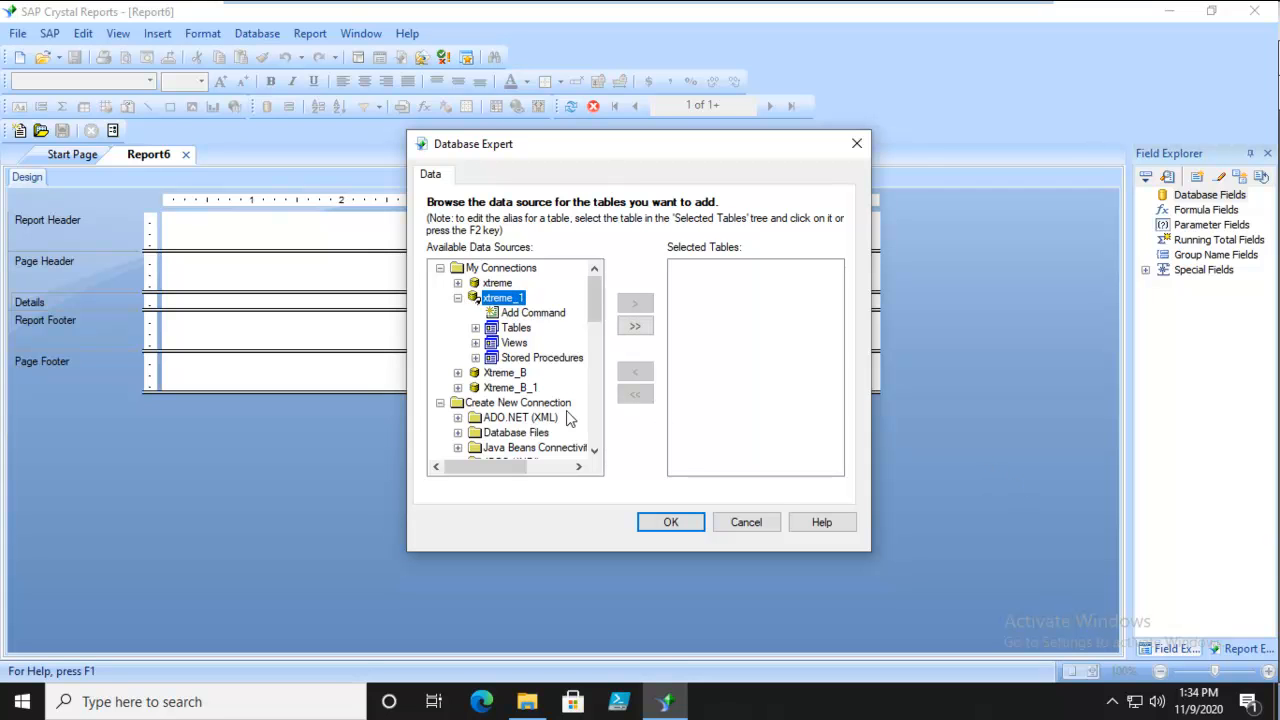
left_click(530, 313)
left_click(642, 312)
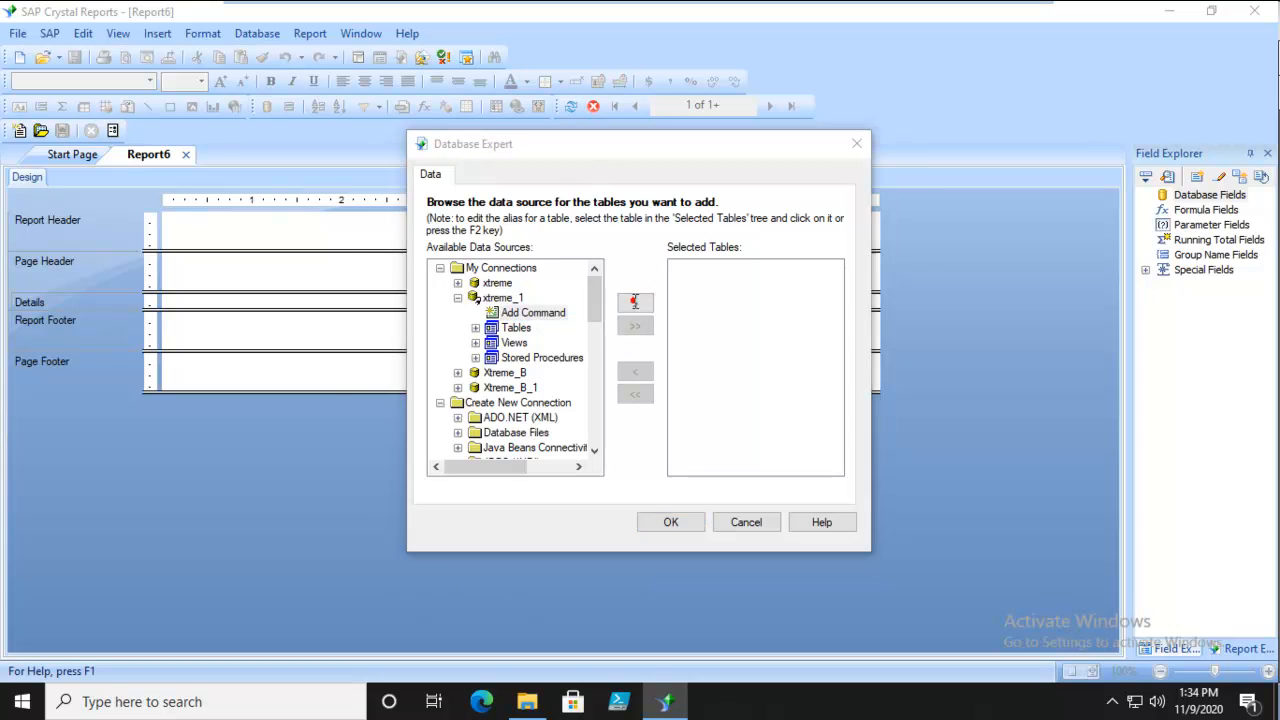
left_click(566, 335)
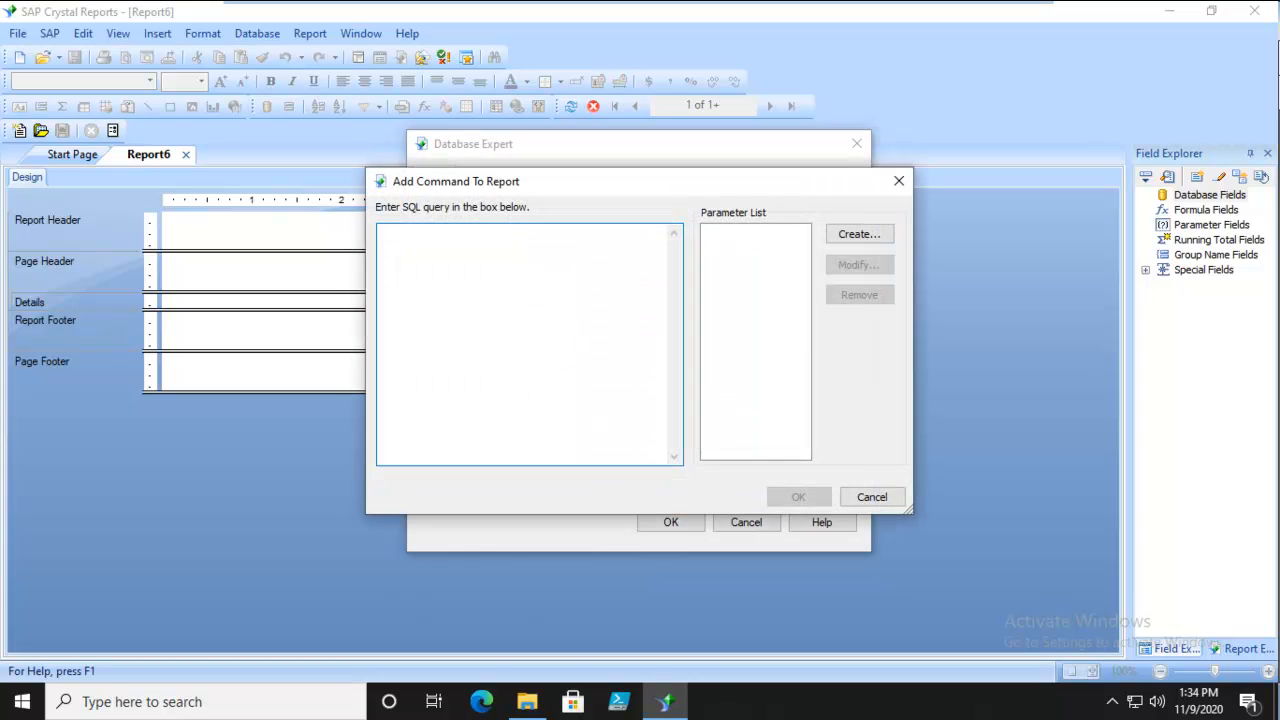
Write the query's first line as Select `First Name`, `Last Name`, `Country`.
type("Select 1")
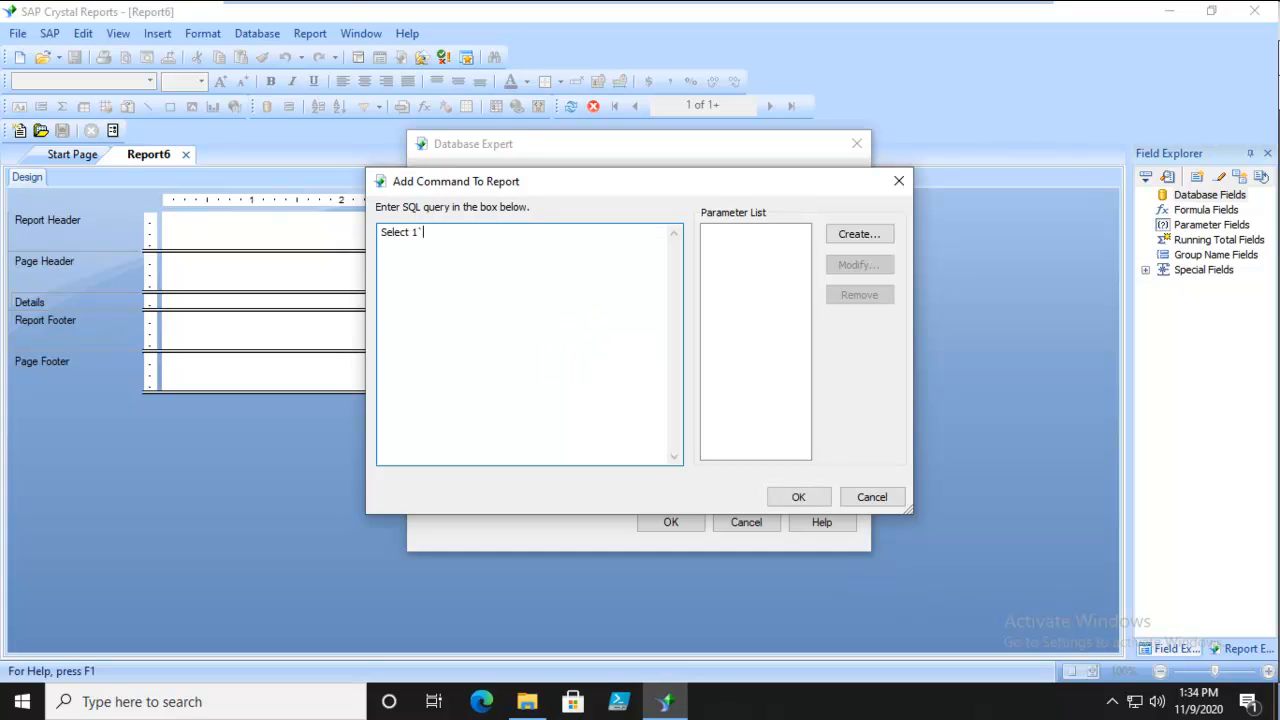
type("Fro")
key("BackSpace")
key("BackSpace")
key("BackSpace")
key("BackSpace")
type("`First Name")
key("BackSpace")
key("BackSpace")
type("ame1")
key("BackSpace")
type("`, `Lasdt")
key("BackSpace")
key("BackSpace")
type("t Name`, `Country`")
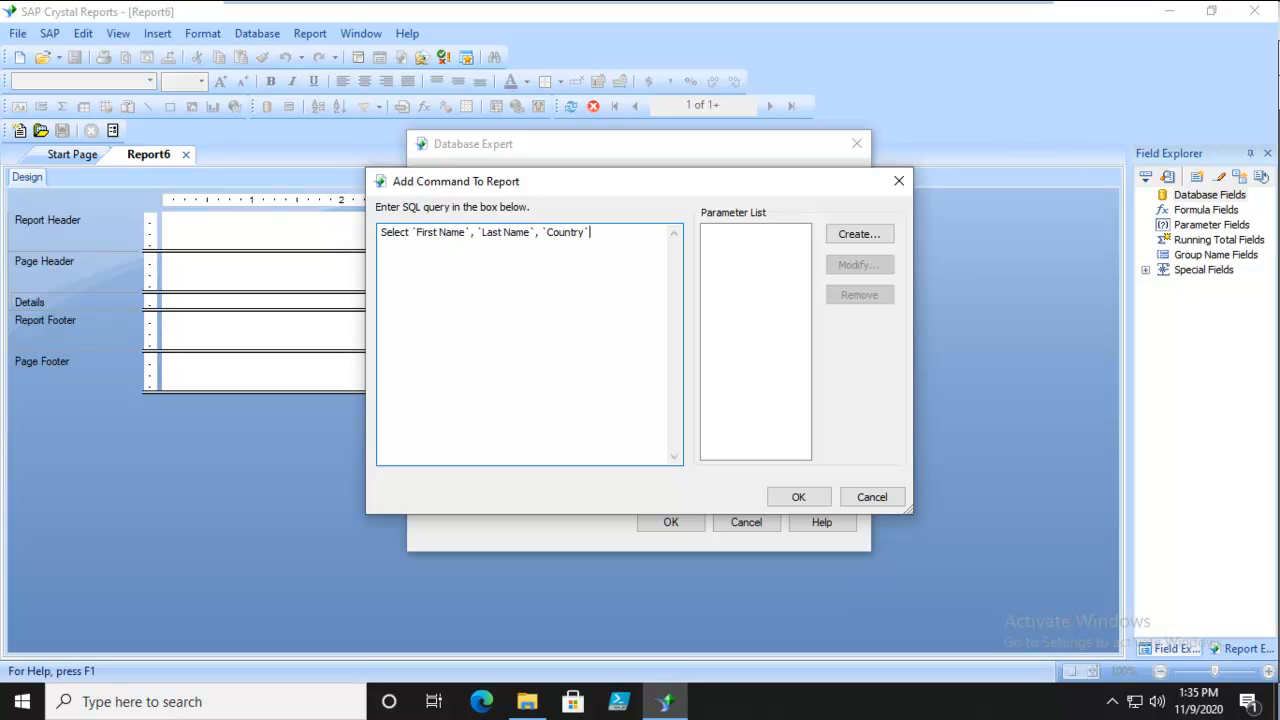
Add the lines FROM Employee and INNER JOIN `Employee addresses` ON to the query.
key("Return")
type("FROM")
type(" Employee")
type("INNER JOIN")
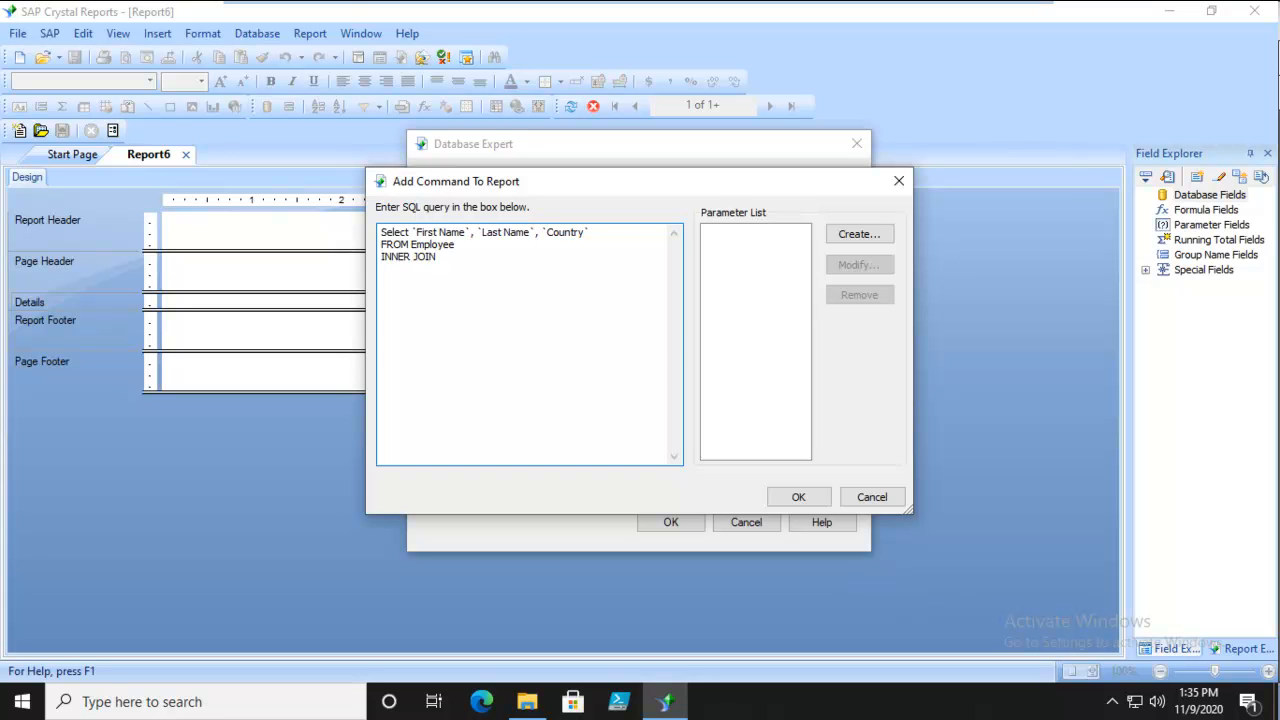
type(" `Employee addresses` ON Employee.")
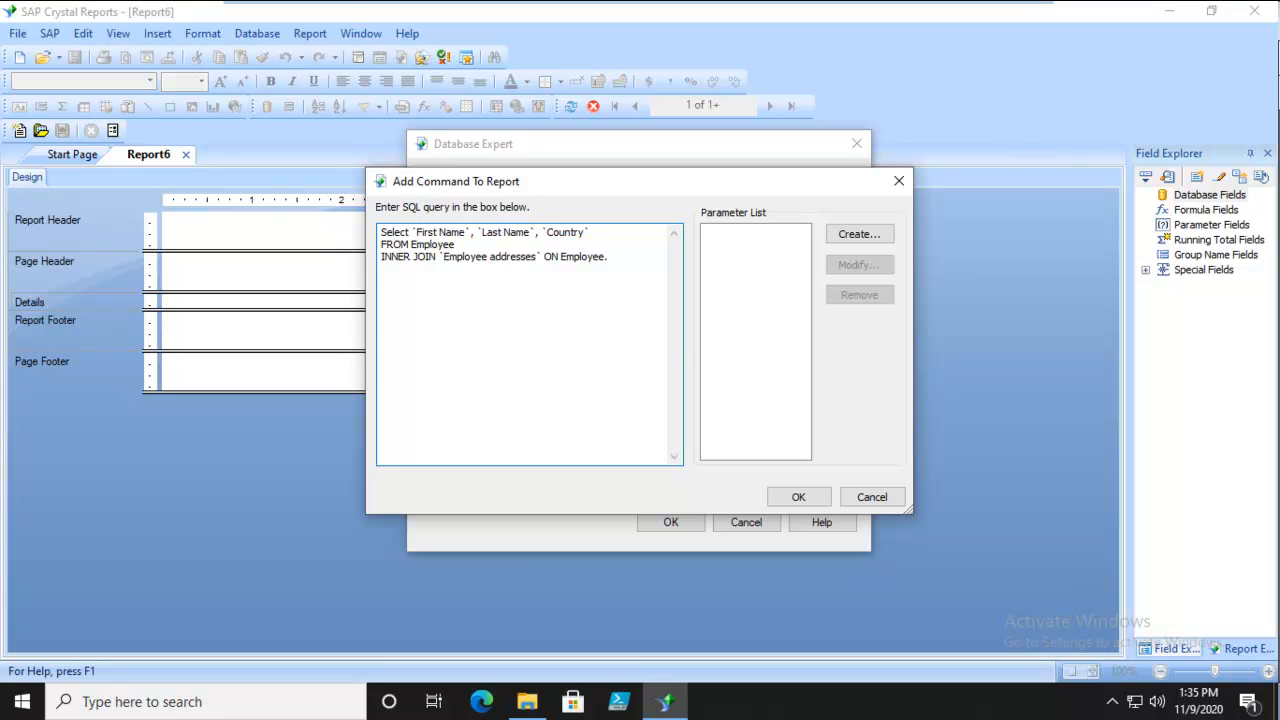
type("`Employee ID` = `Employee Address`.`Employe")
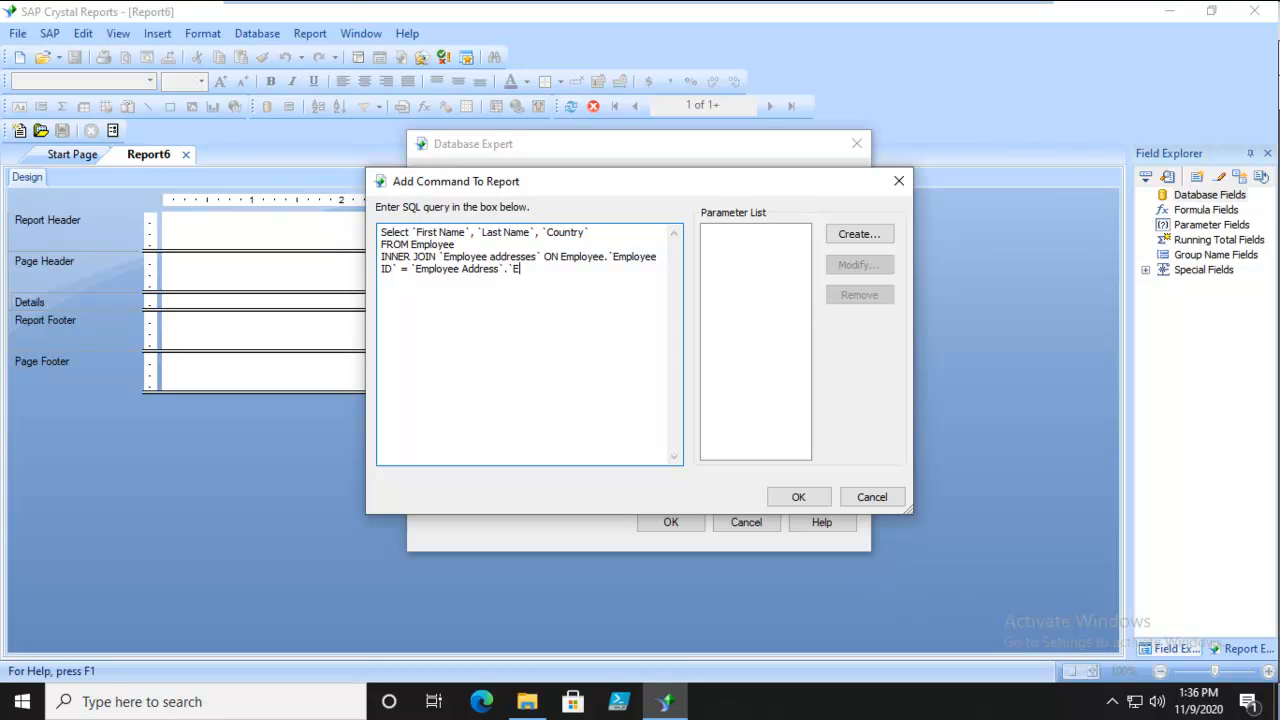
type("e ID`")
Add Order by Country as the query's last line and submit the SQL command.
key("Return")
type("Order by Country")
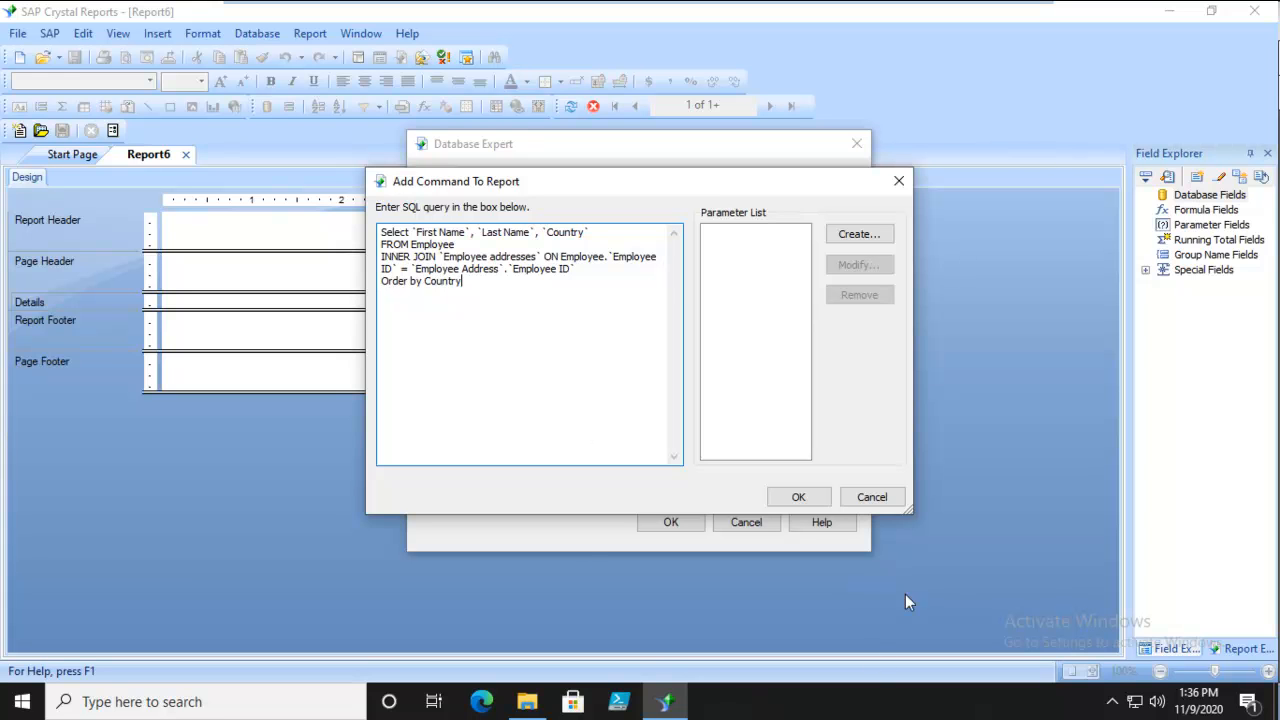
left_click(791, 495)
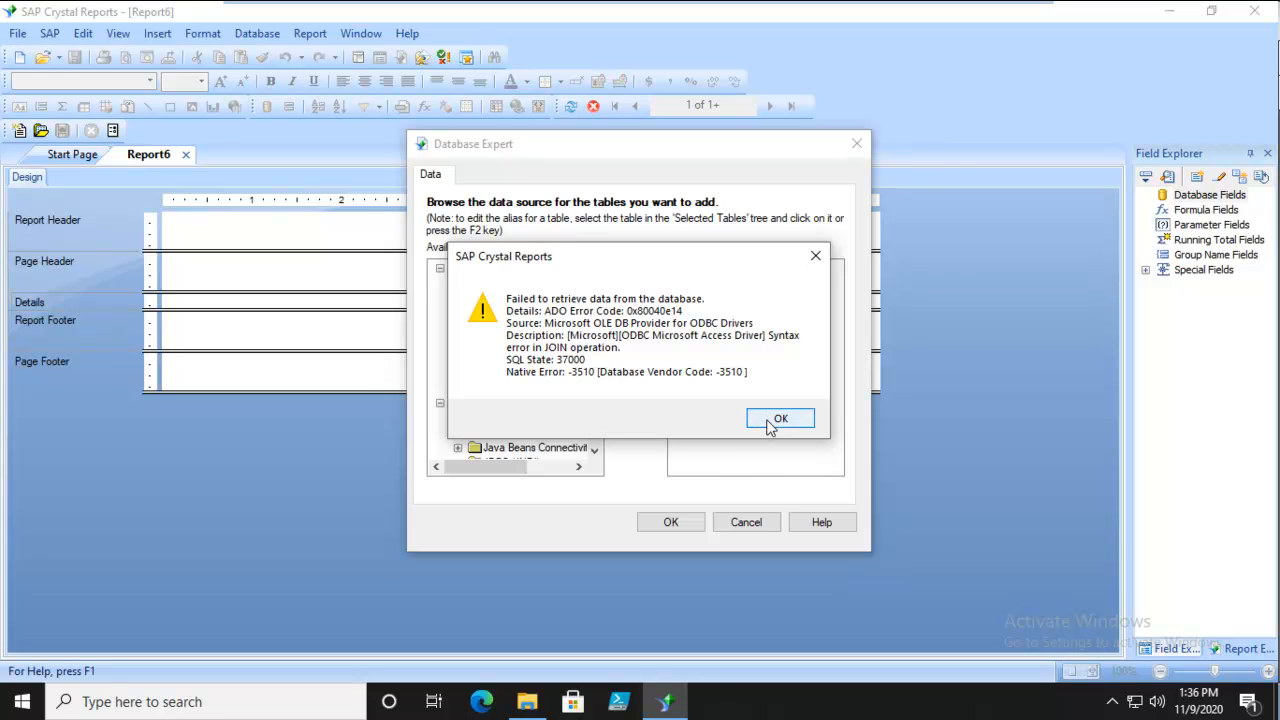
Correct the join condition's table name to `Employee Addresses`, resubmit the command and accept it as the report's data source.
left_click(768, 417)
left_click(515, 350)
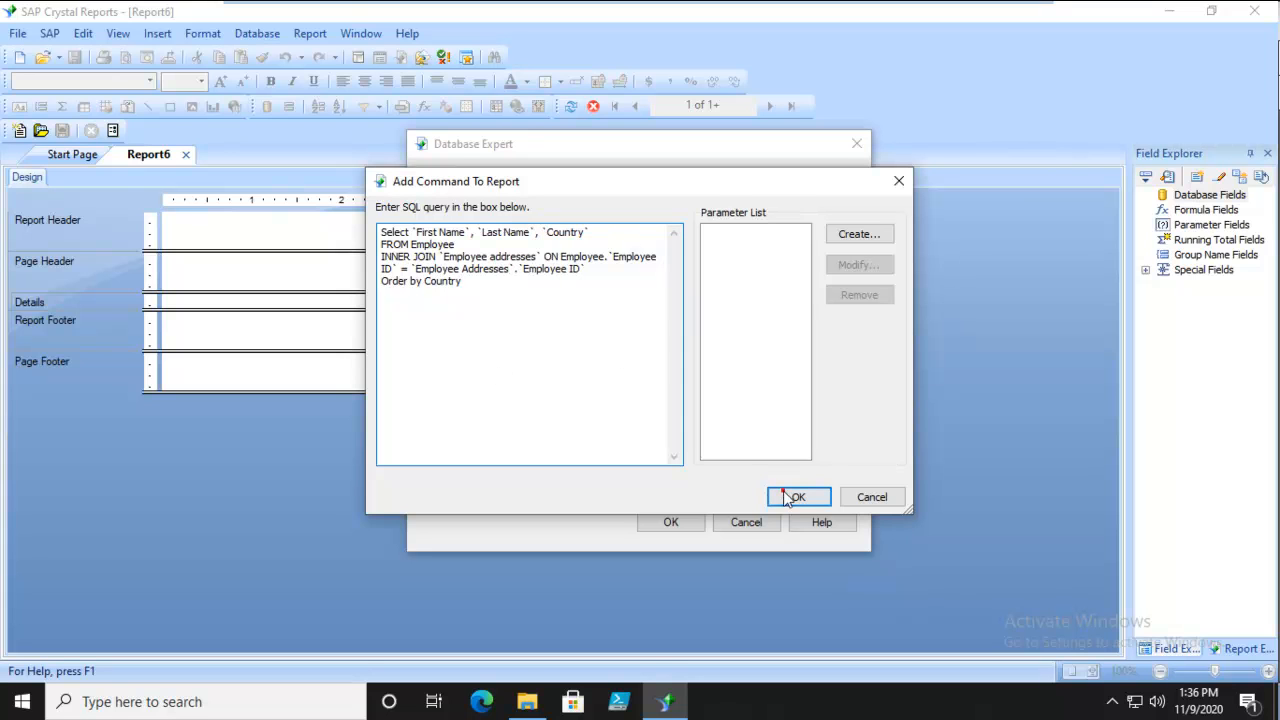
left_click(790, 499)
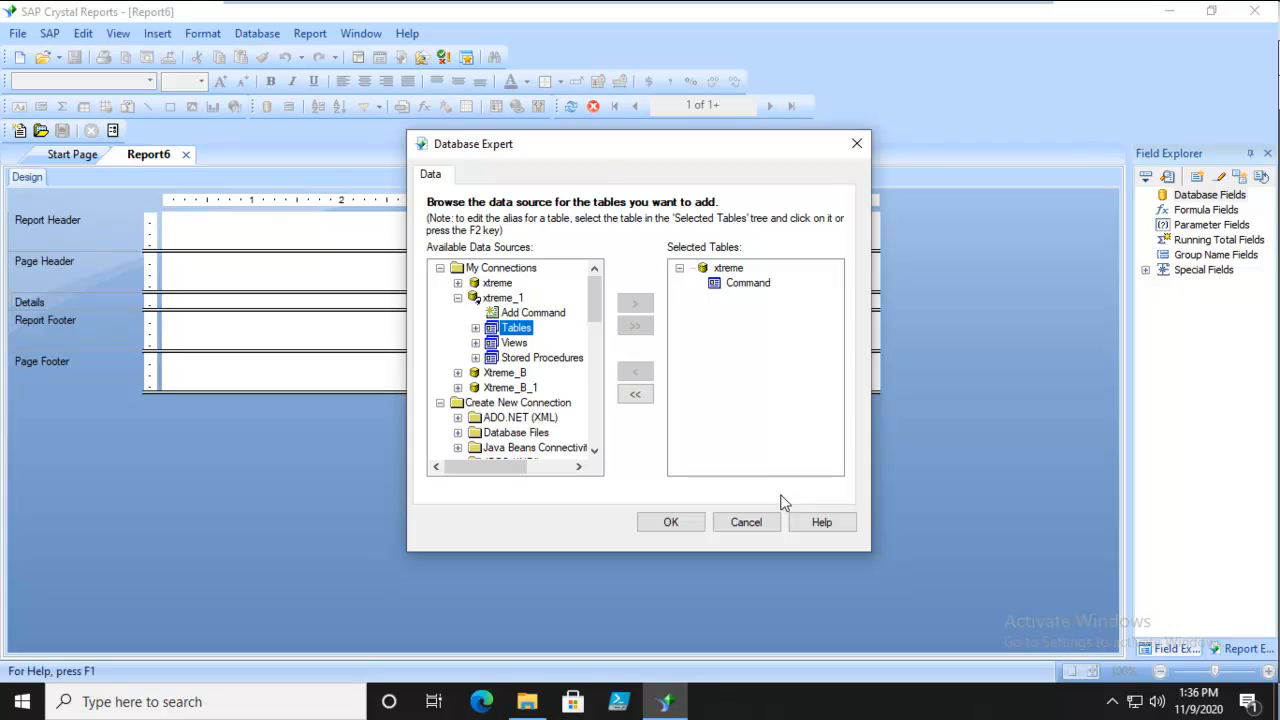
left_click(660, 524)
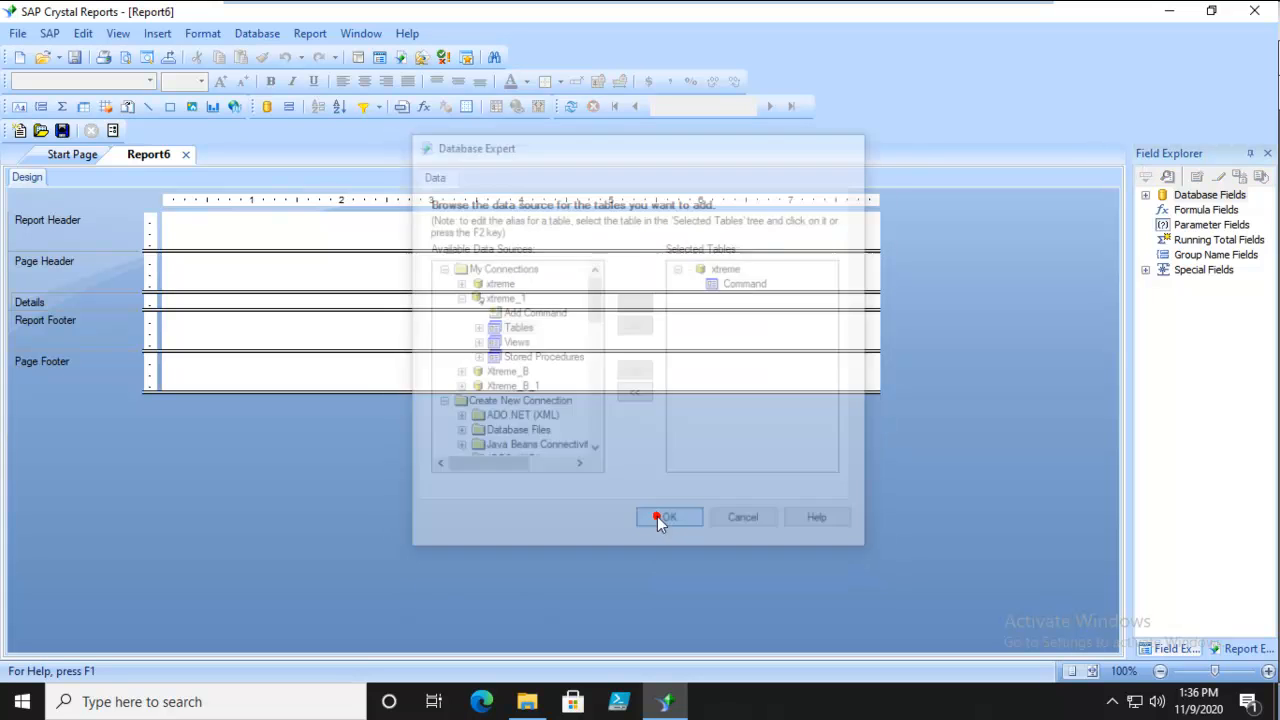
Place the command's First Name, Last Name and Country fields side by side in the Details section and preview the report.
left_click(1146, 195)
left_click(1163, 210)
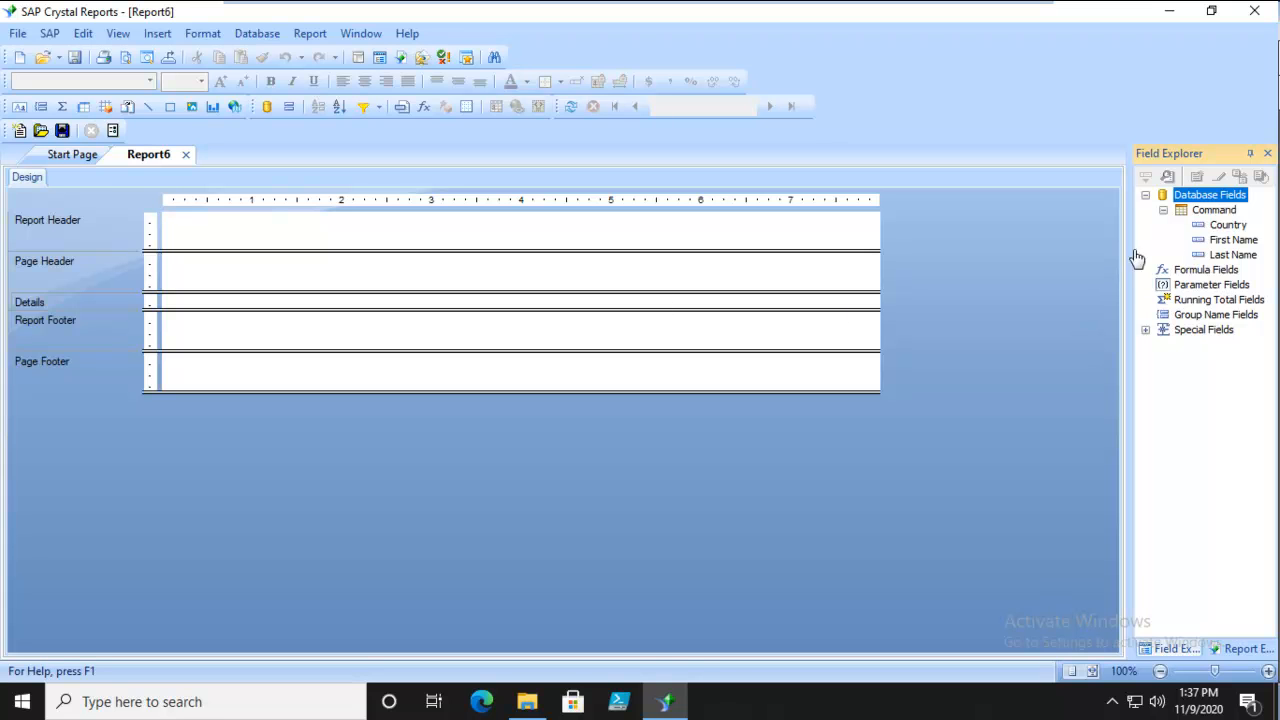
left_click_drag(1232, 240, 271, 299)
left_click_drag(1232, 255, 400, 301)
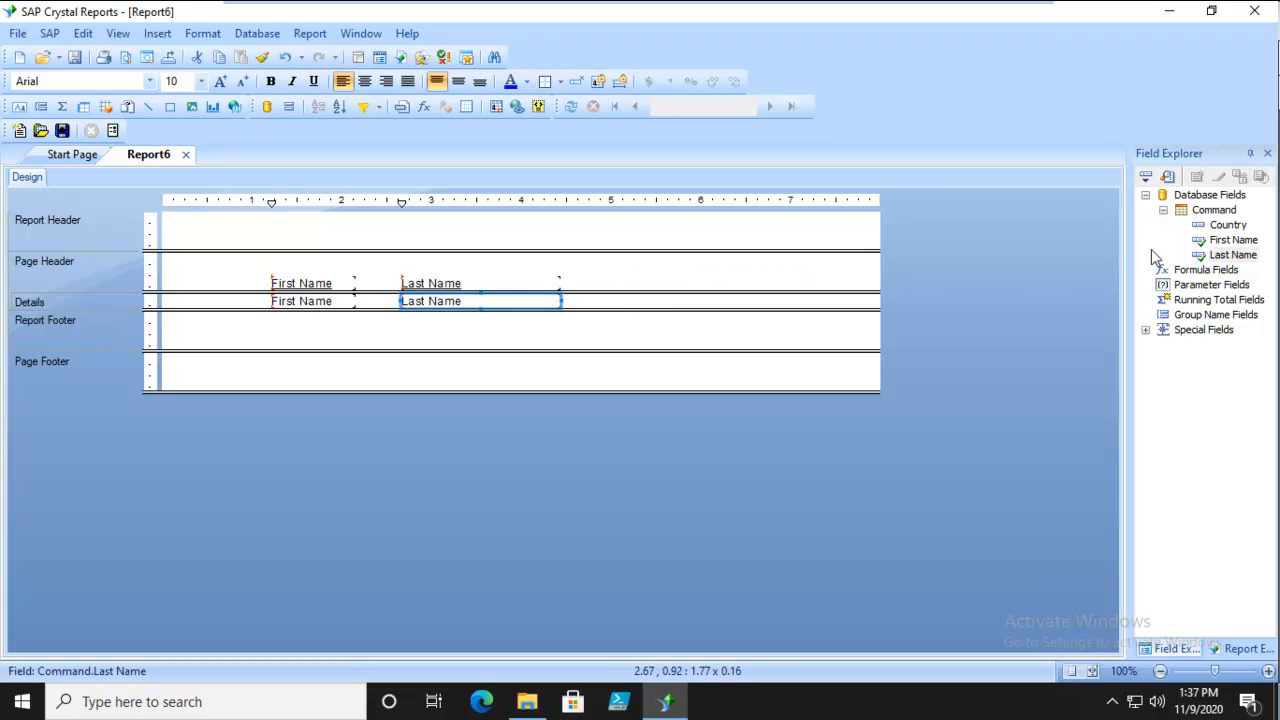
left_click_drag(1228, 225, 622, 305)
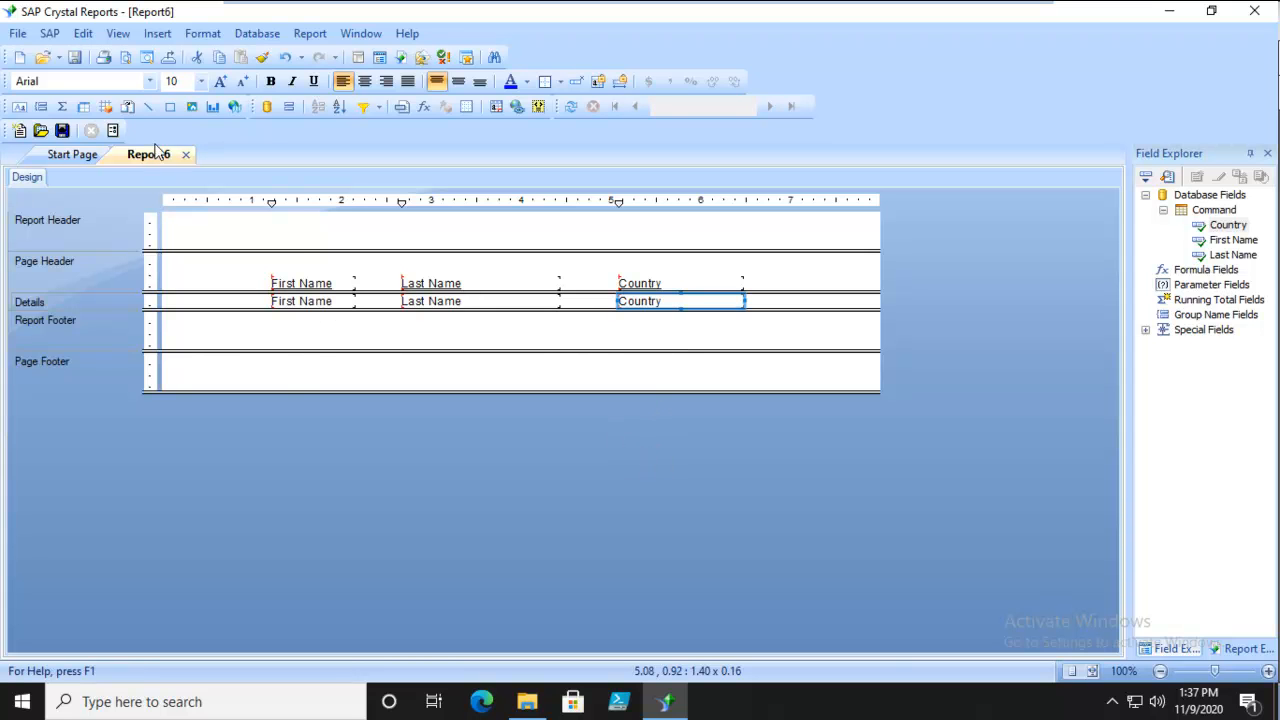
left_click(117, 34)
left_click(117, 75)
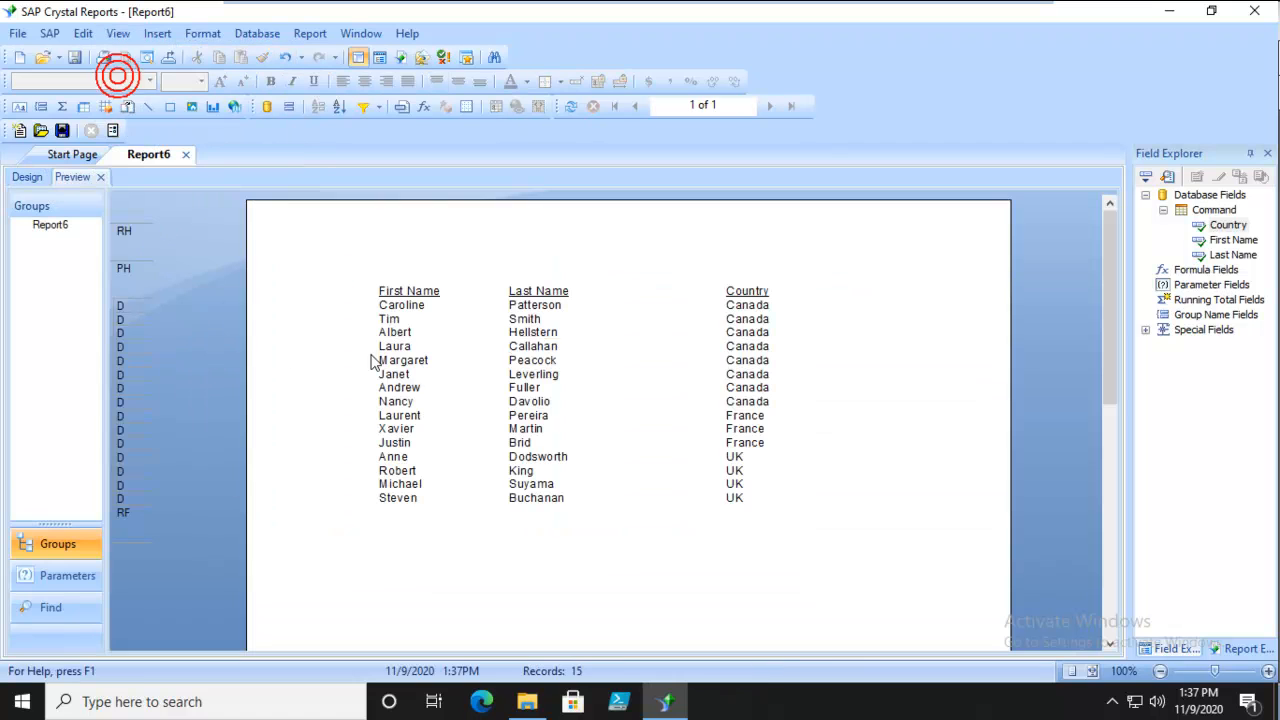